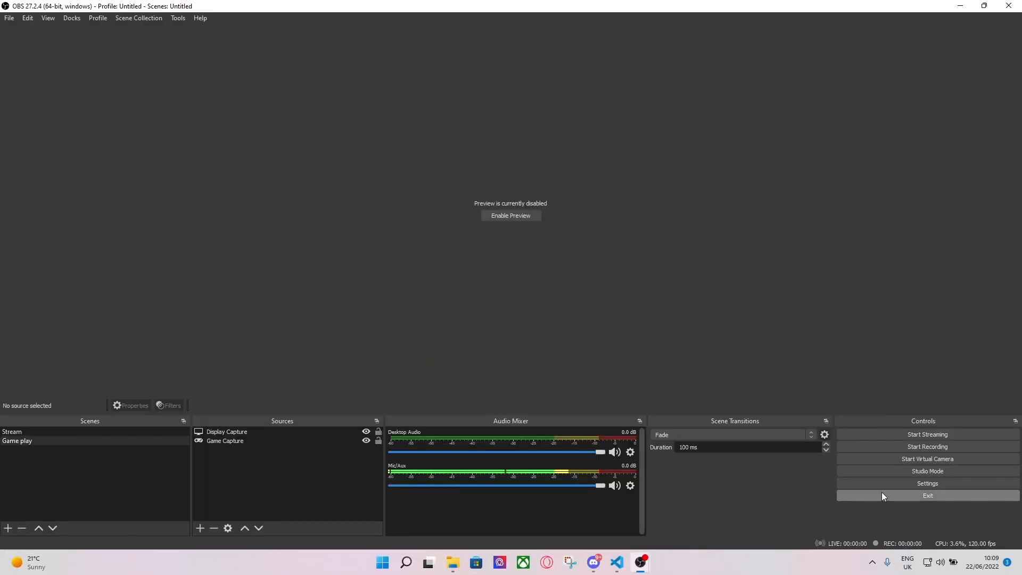
# Open the output settings and set the output mode to Advanced.
pyautogui.click(903, 484)
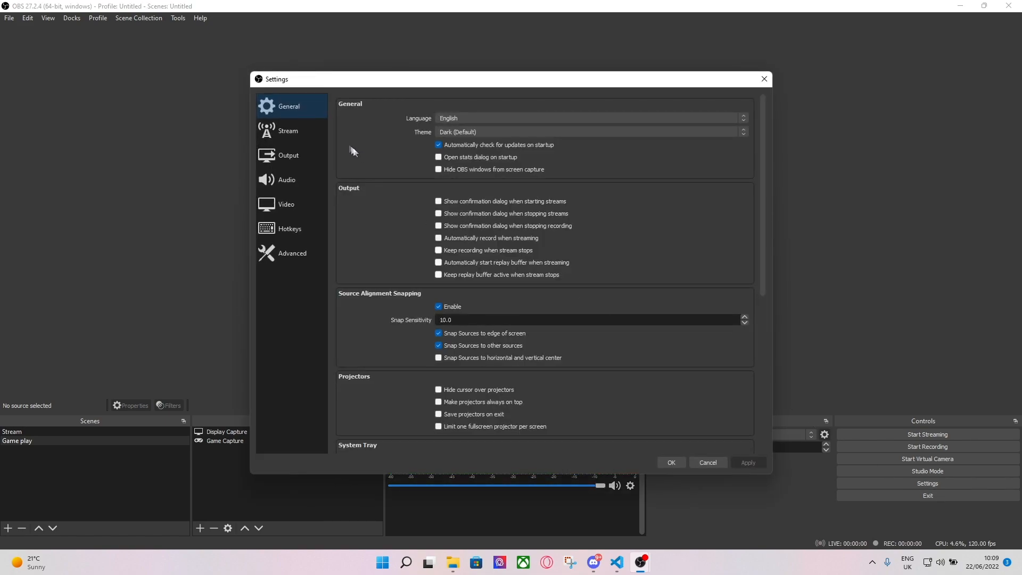
pyautogui.click(295, 160)
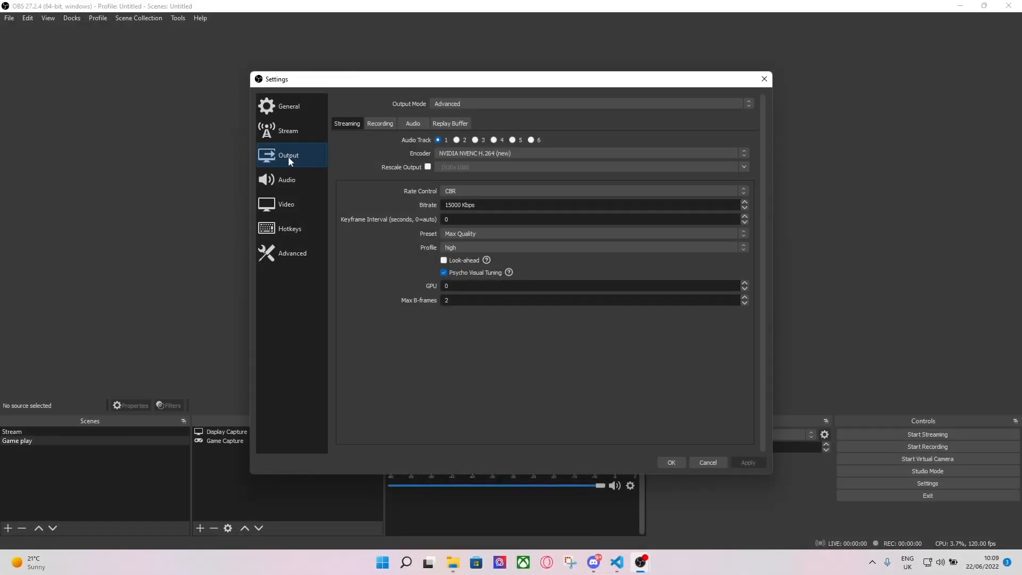
pyautogui.click(457, 106)
pyautogui.click(448, 111)
pyautogui.click(455, 105)
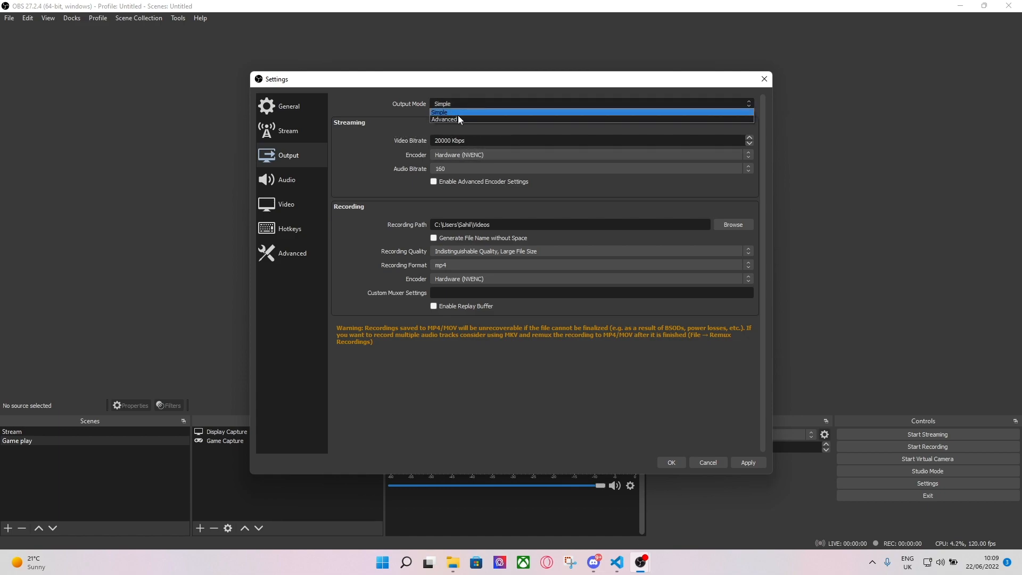
pyautogui.click(448, 119)
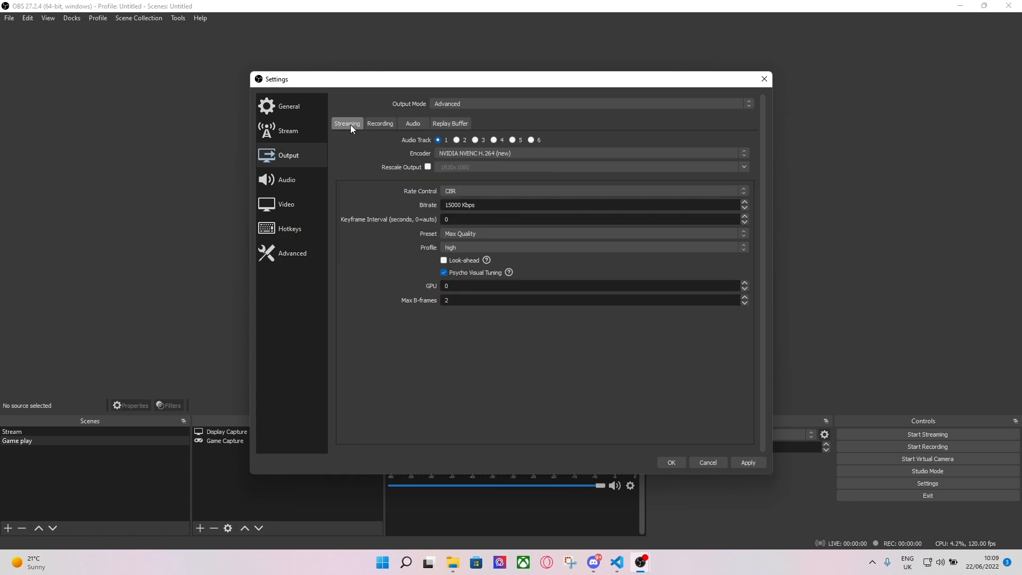
# Set the streaming encoder to x264.
pyautogui.click(497, 154)
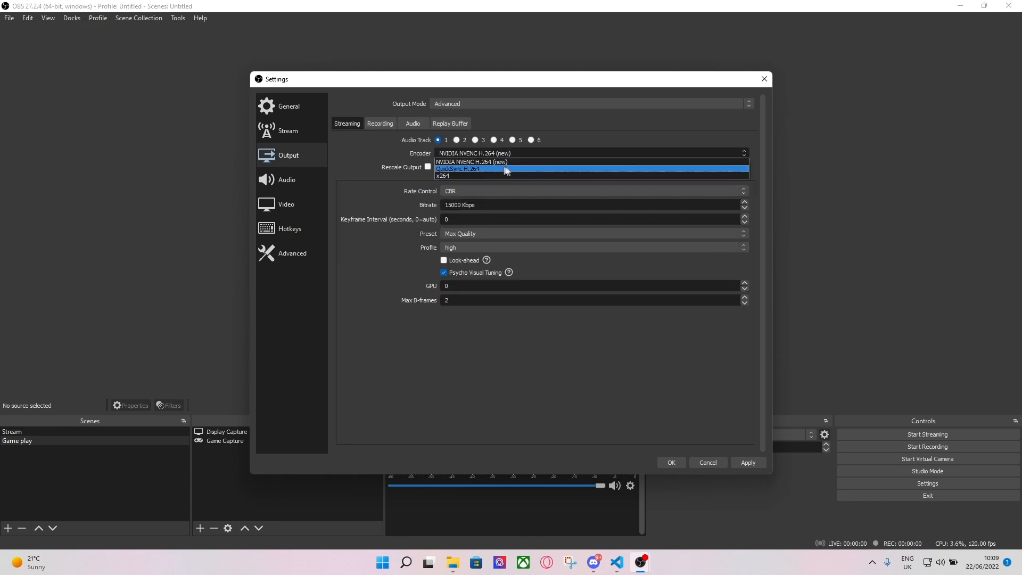
pyautogui.click(455, 176)
pyautogui.click(495, 154)
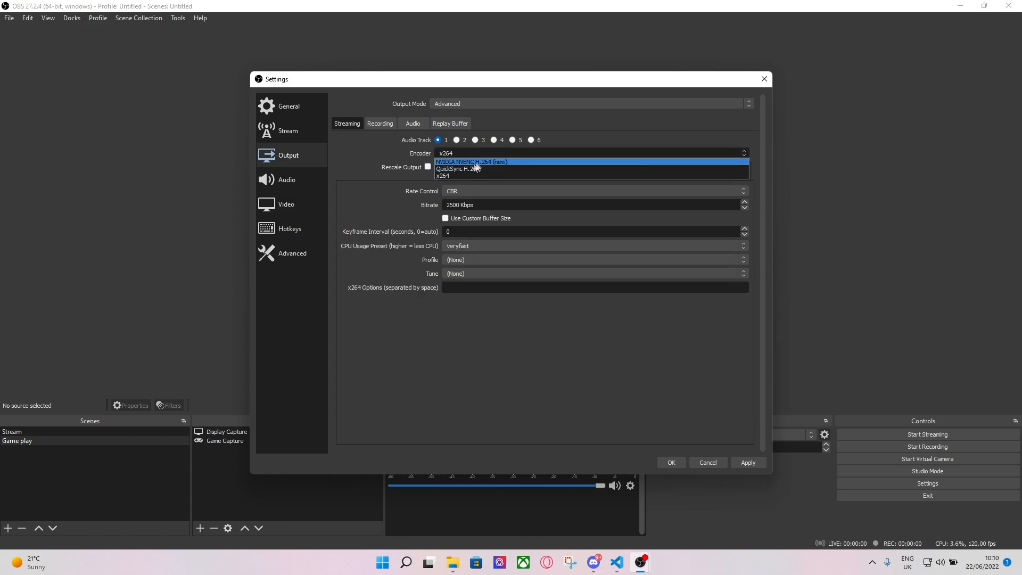
pyautogui.click(450, 177)
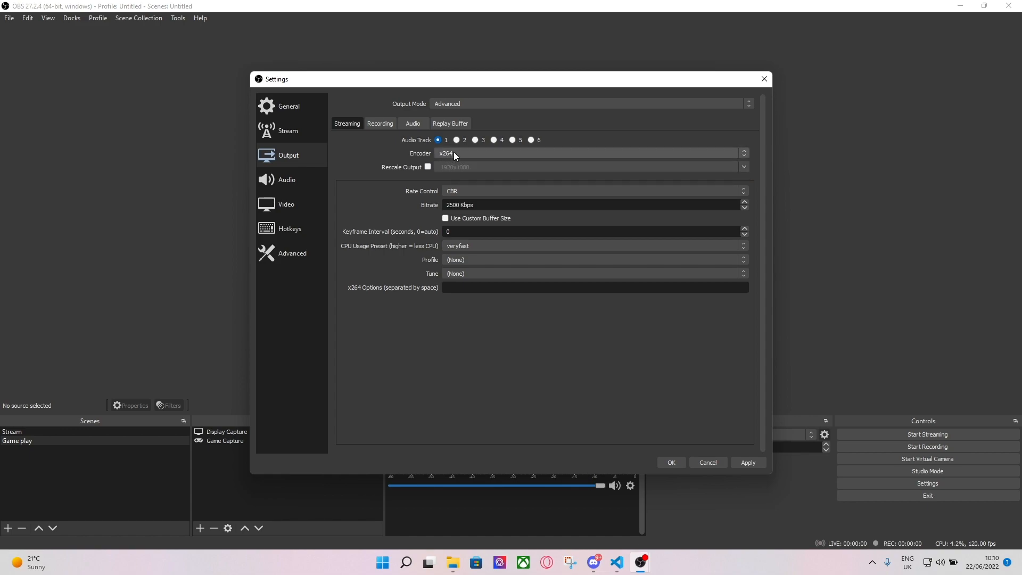
# Set the streaming rate control to CBR with a bitrate of 3000 Kbps and the CPU usage preset to veryfast.
pyautogui.click(479, 191)
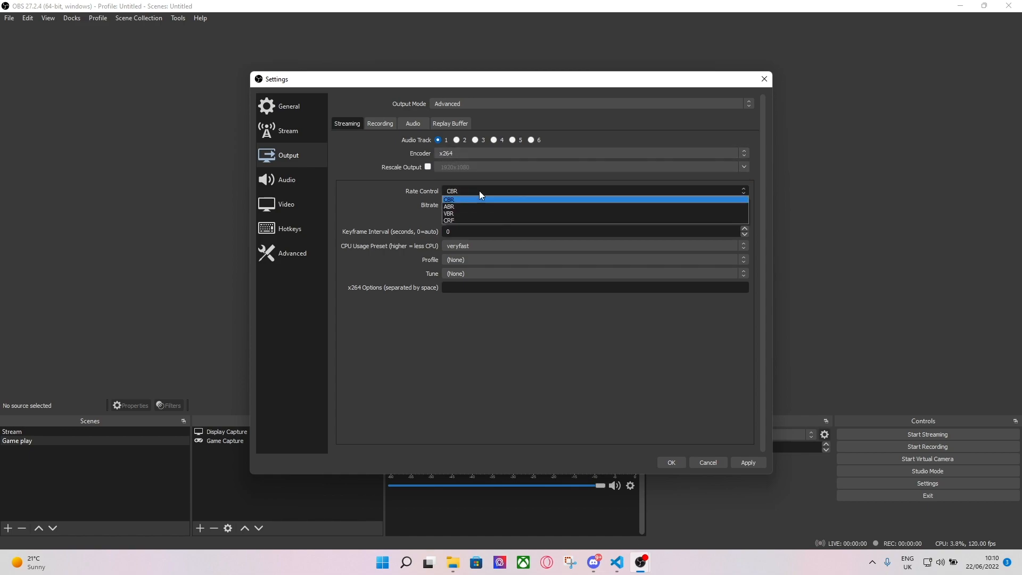
pyautogui.click(470, 201)
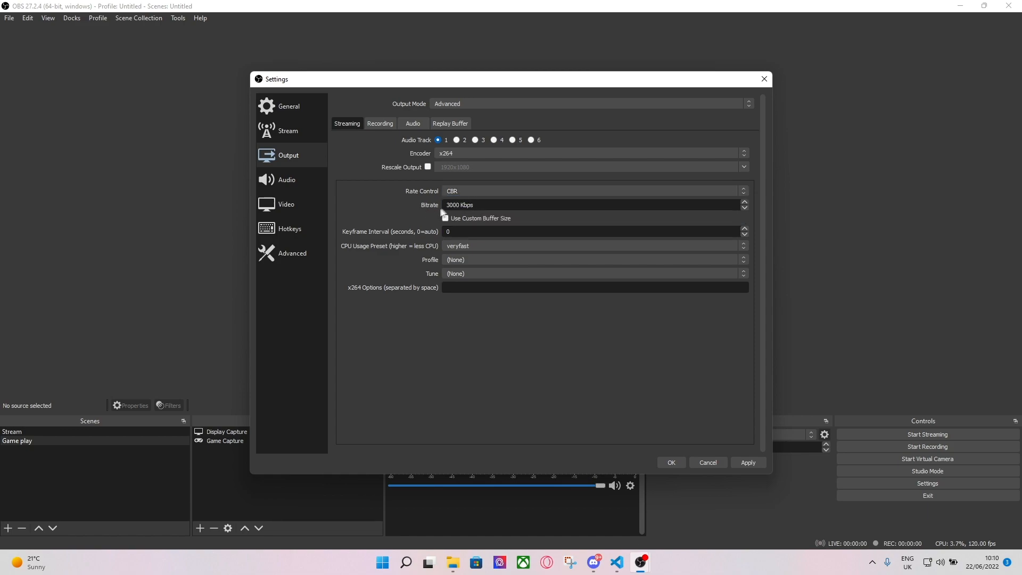
pyautogui.doubleClick(453, 205)
pyautogui.write('3000')
pyautogui.moveTo(459, 207); pyautogui.dragTo(425, 207)
pyautogui.write('5000')
pyautogui.click(493, 247)
pyautogui.click(461, 267)
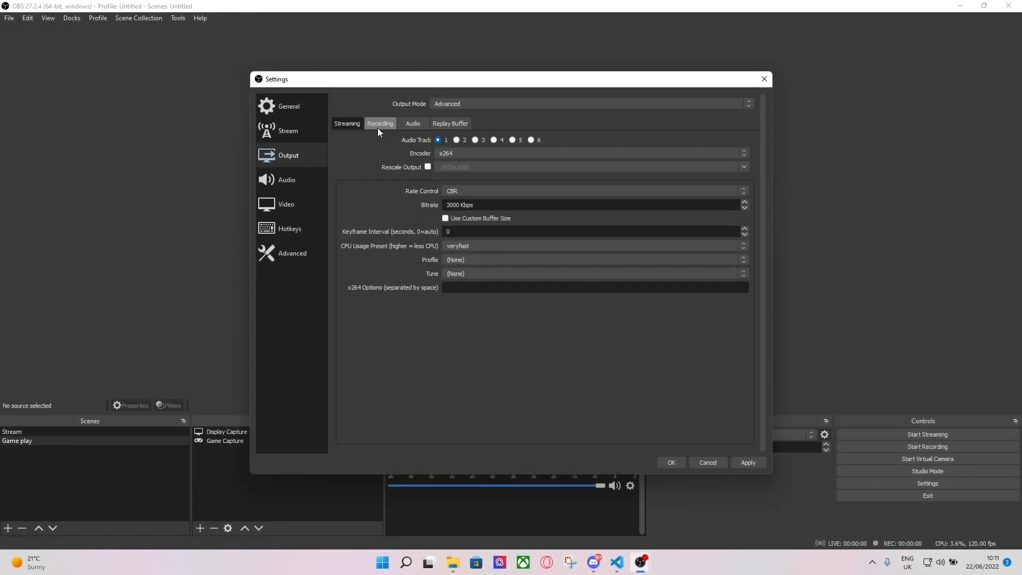
# Set the recording format to mp4 in the recording output settings.
pyautogui.click(379, 128)
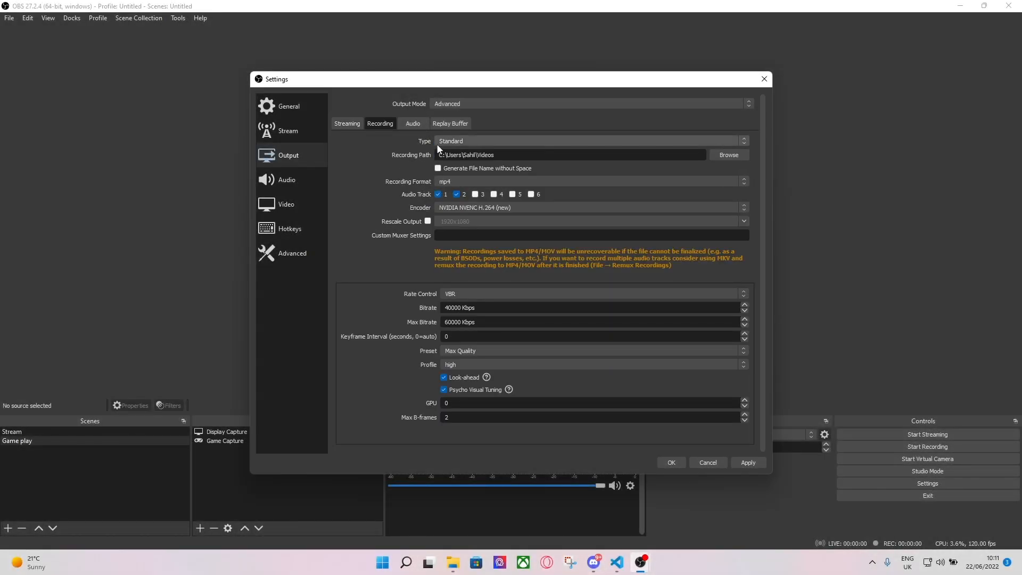
pyautogui.click(466, 182)
pyautogui.click(453, 197)
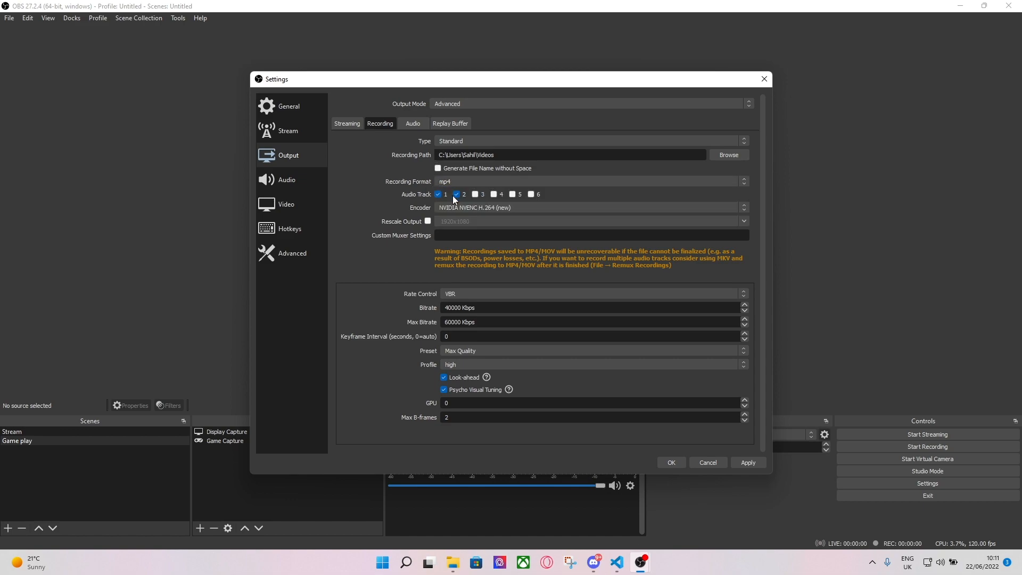
pyautogui.click(492, 181)
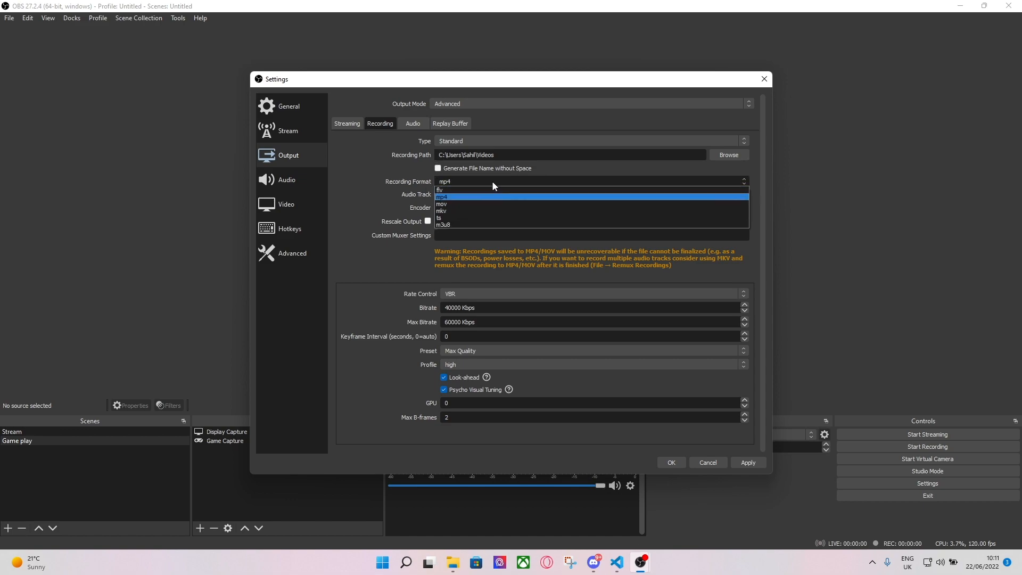
pyautogui.click(455, 196)
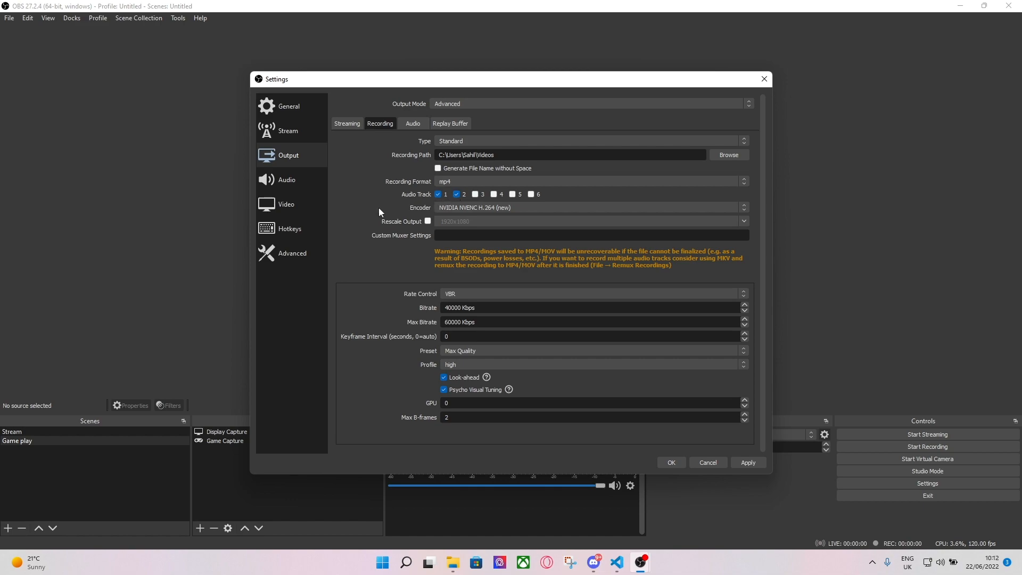
# Set the recording encoder to x264.
pyautogui.click(493, 208)
pyautogui.click(496, 234)
pyautogui.click(482, 206)
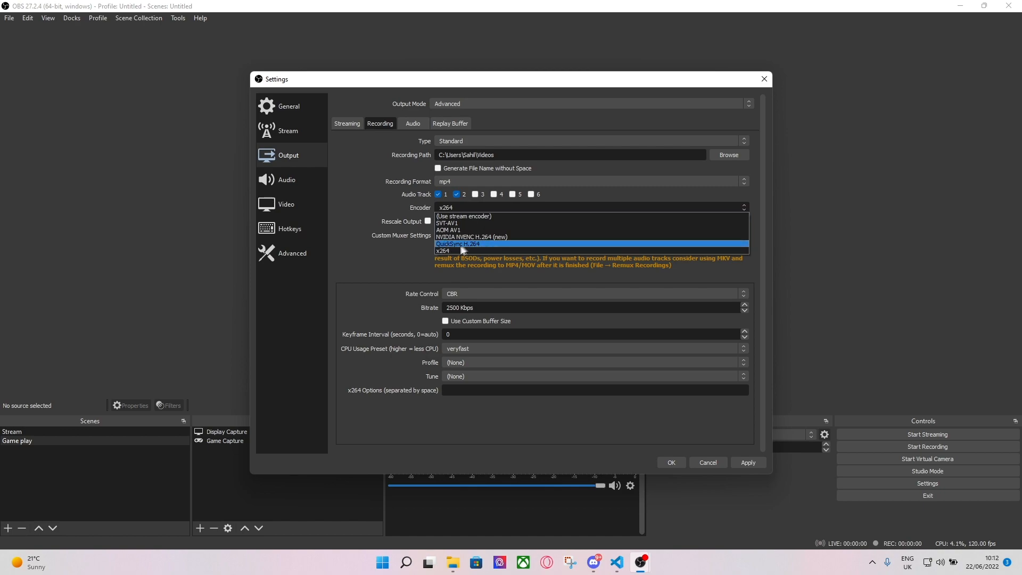
pyautogui.click(484, 242)
pyautogui.click(500, 207)
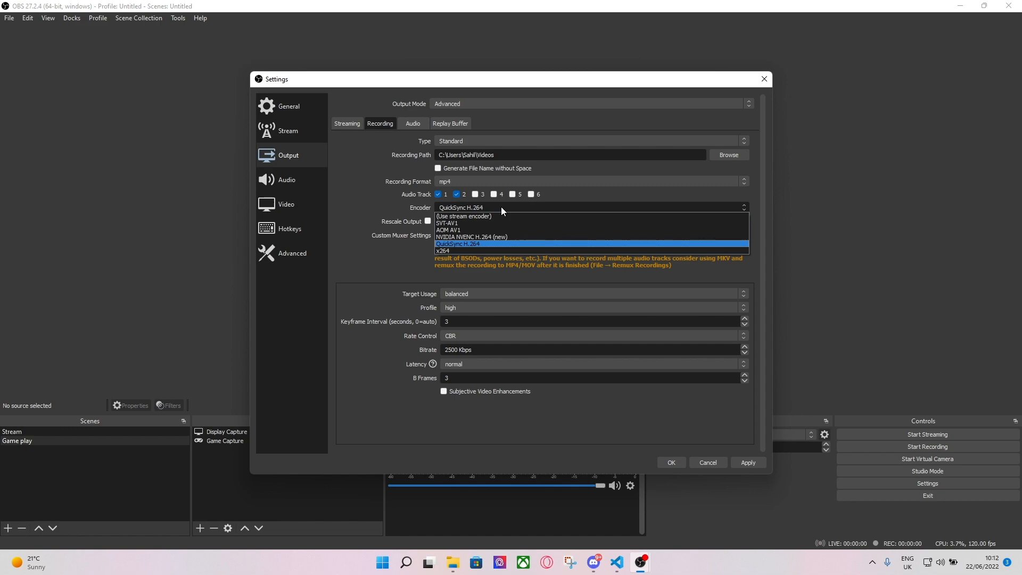
pyautogui.click(446, 250)
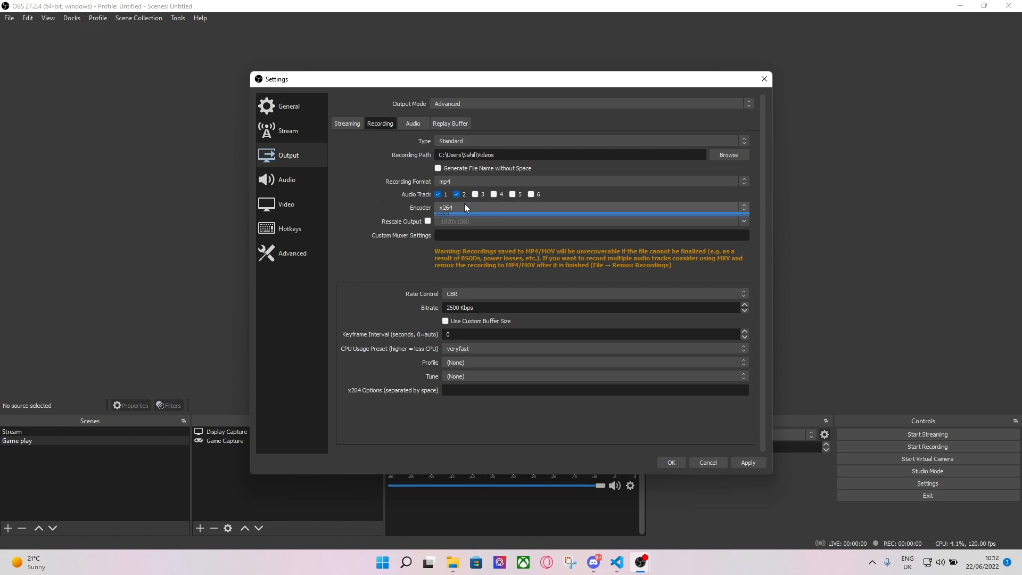
# Set the recording rate control to CBR, the bitrate to 4000 Kbps and the CPU usage preset to veryfast.
pyautogui.click(473, 294)
pyautogui.click(461, 302)
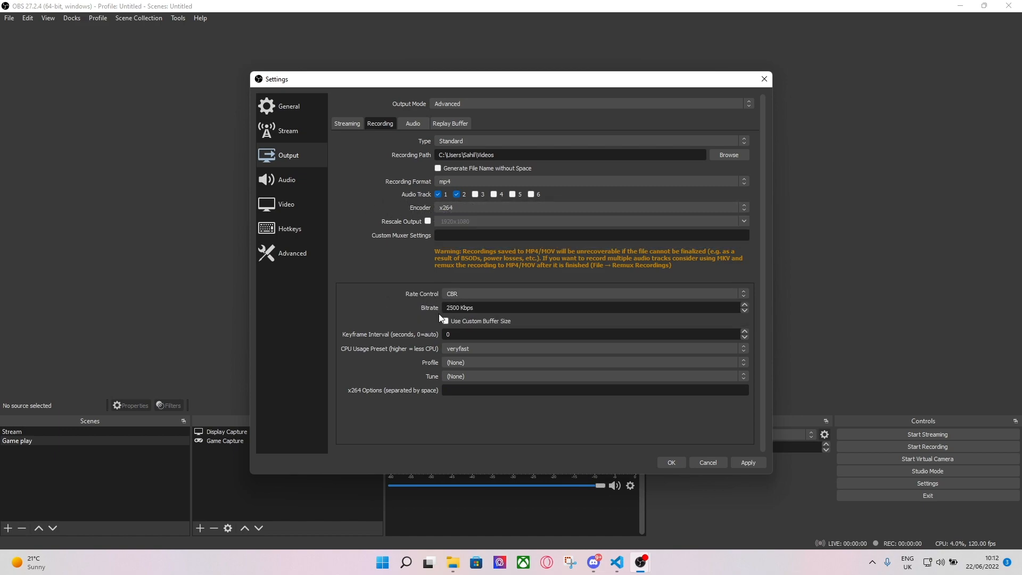
pyautogui.moveTo(459, 308); pyautogui.dragTo(431, 309)
pyautogui.write('4000')
pyautogui.click(481, 349)
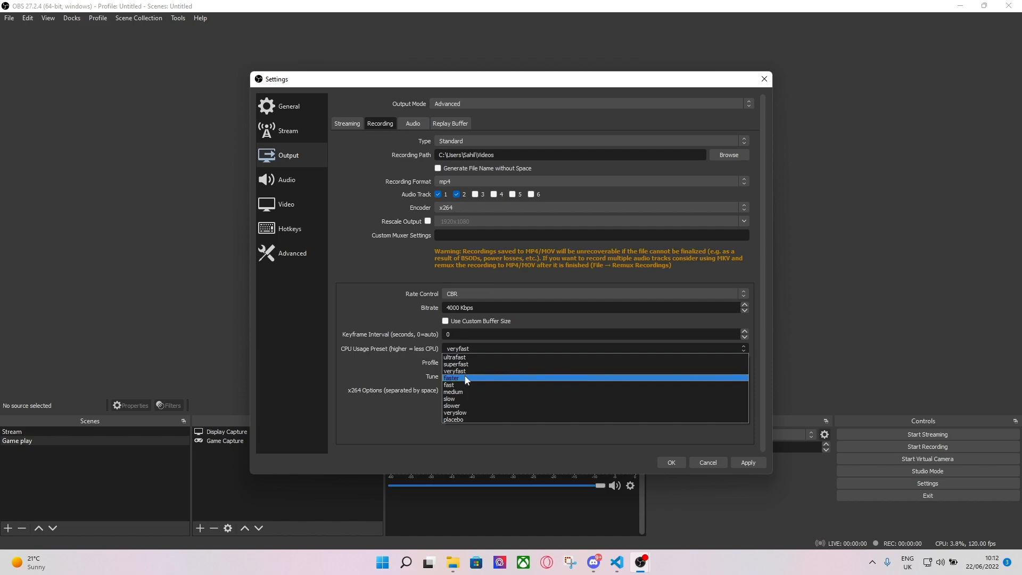
pyautogui.click(462, 371)
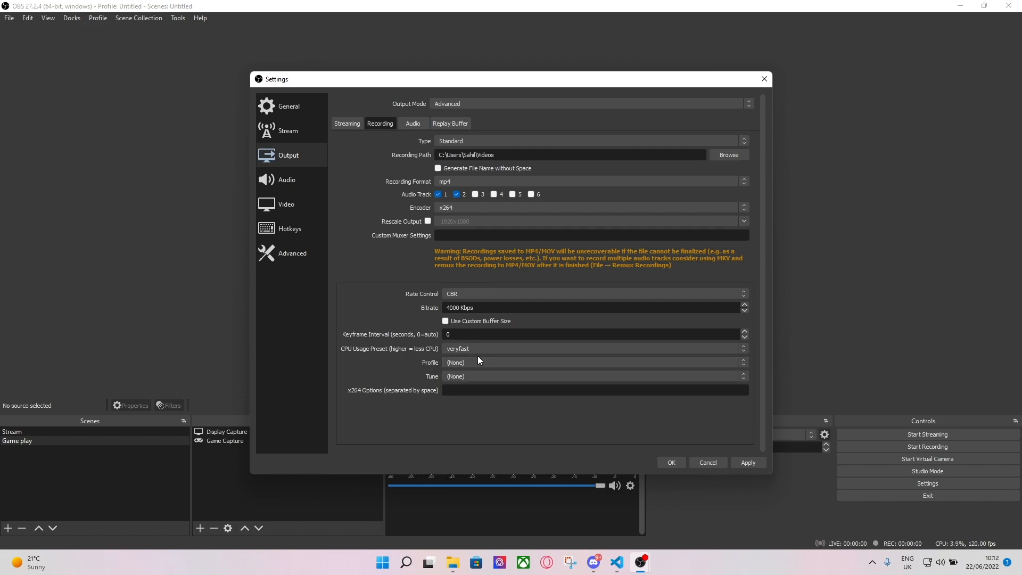
# Check the audio track bitrates in the output settings, return to the streaming settings and apply the changes.
pyautogui.click(409, 124)
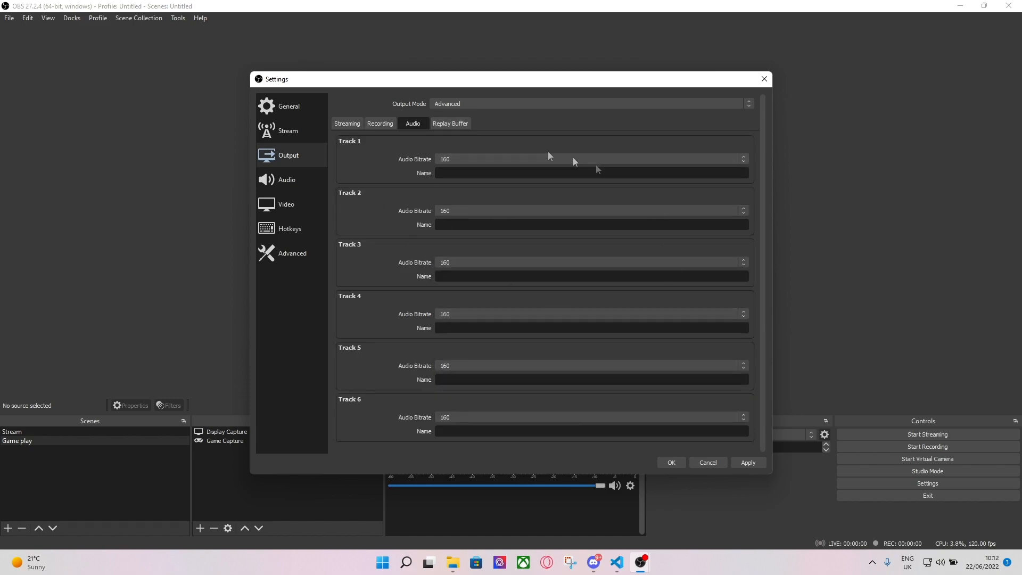
pyautogui.click(347, 124)
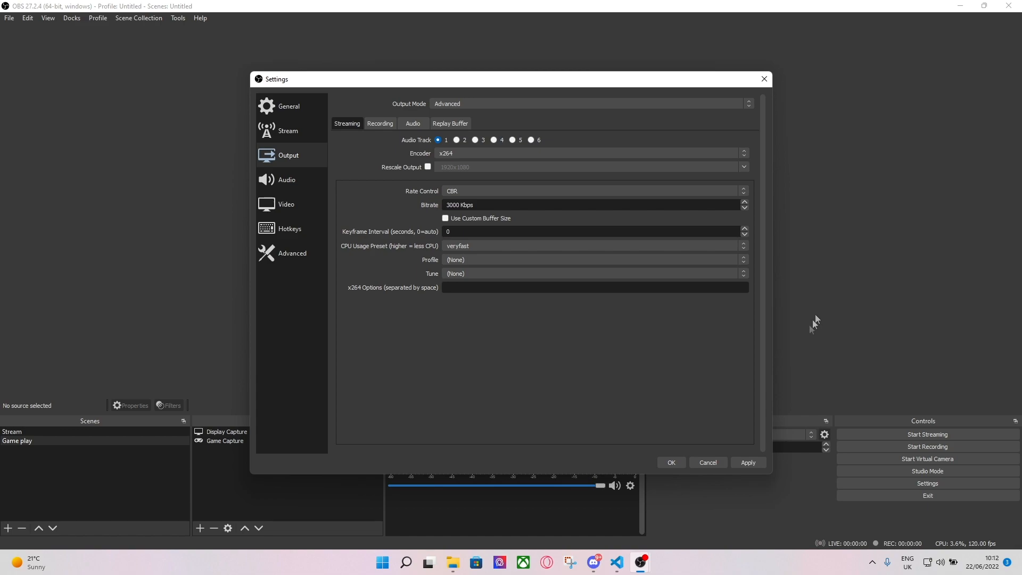
pyautogui.click(749, 462)
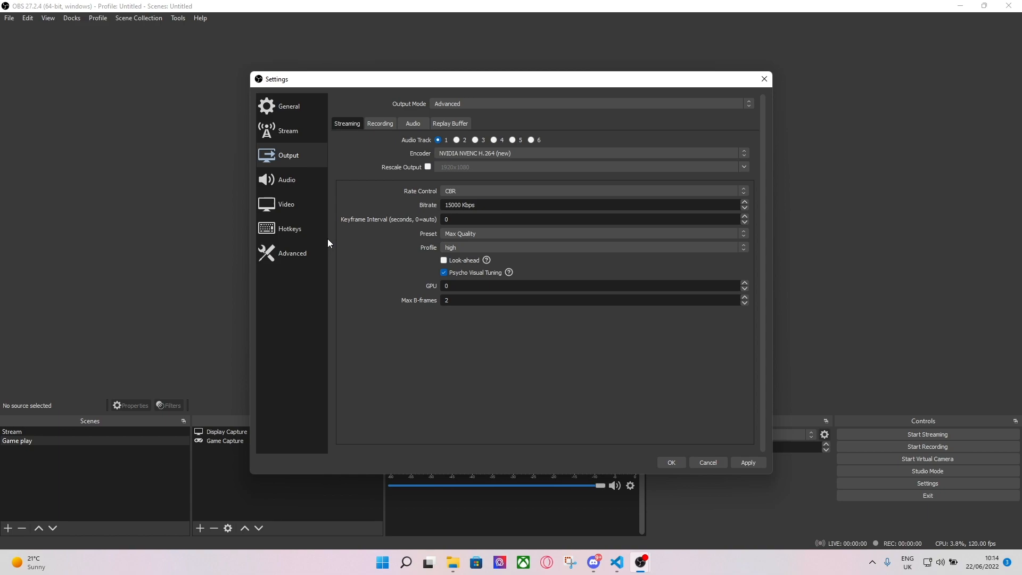
# Set both the base canvas resolution and the output scaled resolution to 1280x720 in the video settings.
pyautogui.click(287, 204)
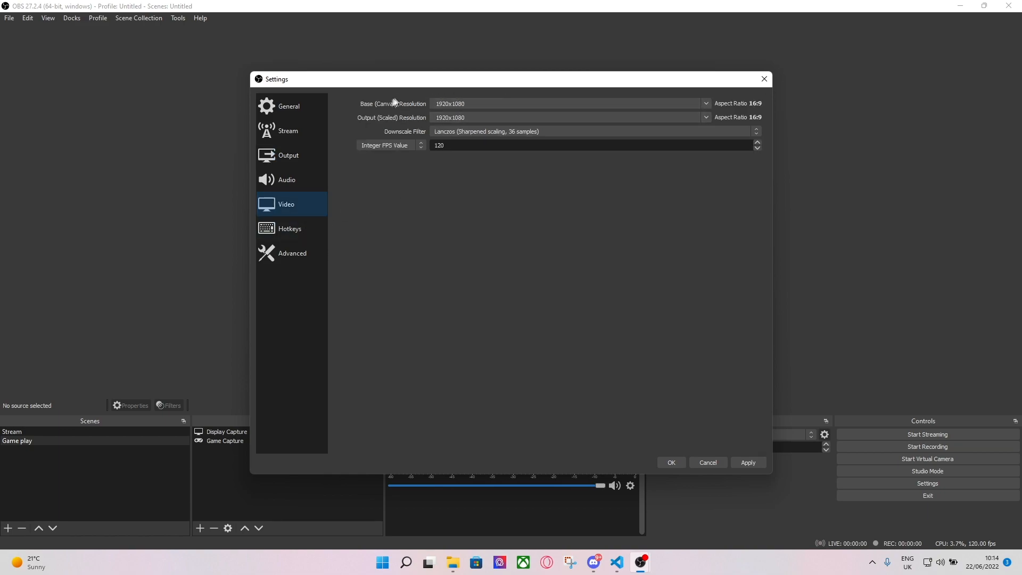
pyautogui.click(707, 104)
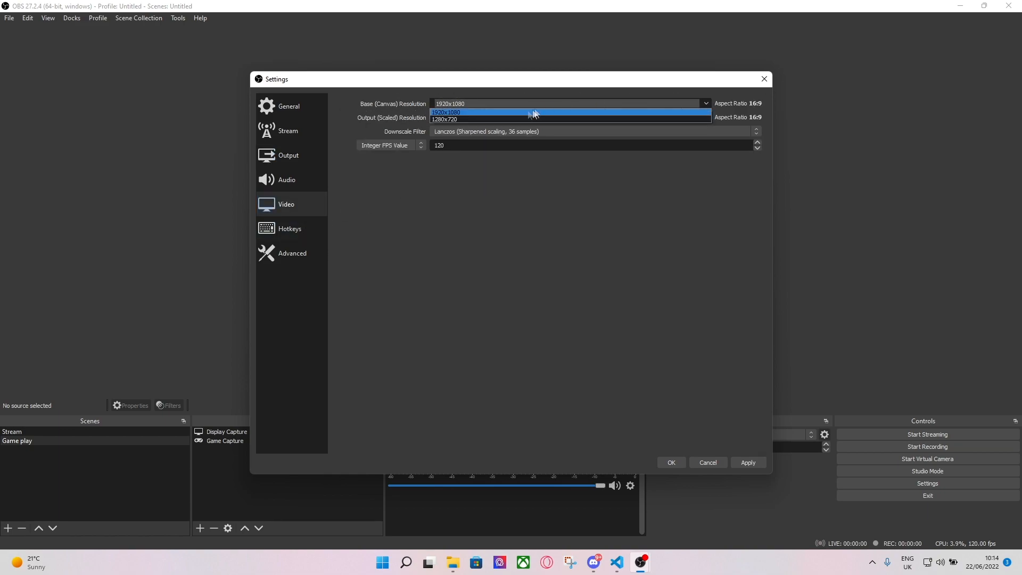
pyautogui.click(472, 119)
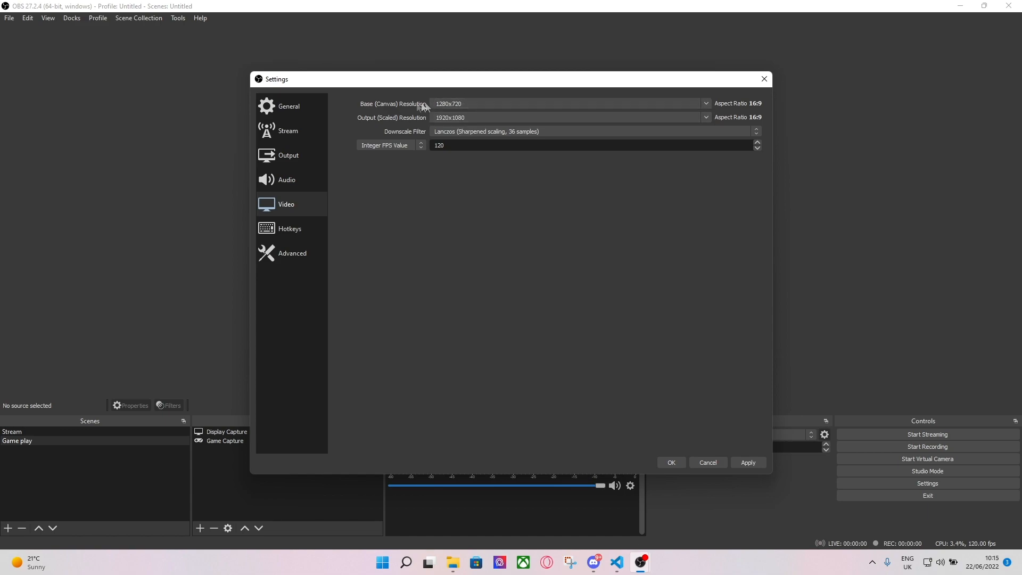
pyautogui.click(706, 117)
pyautogui.click(463, 125)
# Set the downscale filter to Bicubic (Sharpened scaling, 16 samples) and the integer FPS value to 30.
pyautogui.click(478, 133)
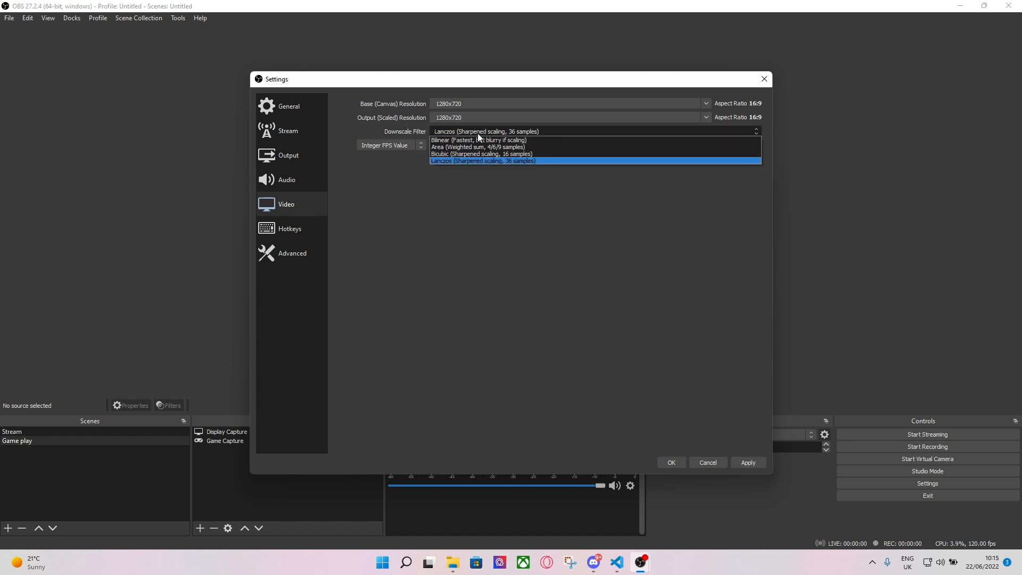
pyautogui.click(479, 153)
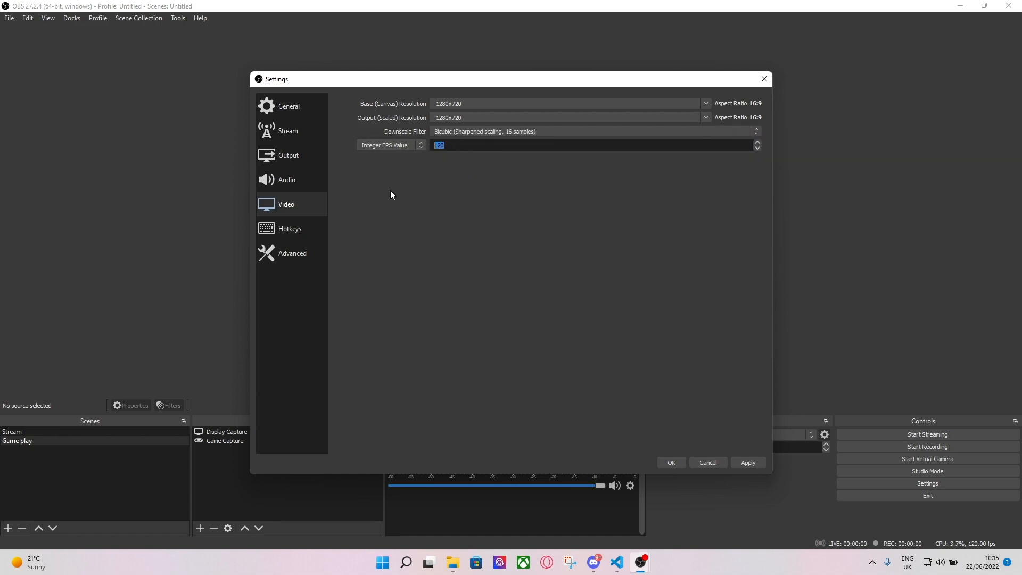
pyautogui.write('30')
# Assign the hotkeys NUM PLUS to Start Recording and NUM SUB to Stop Recording.
pyautogui.click(276, 229)
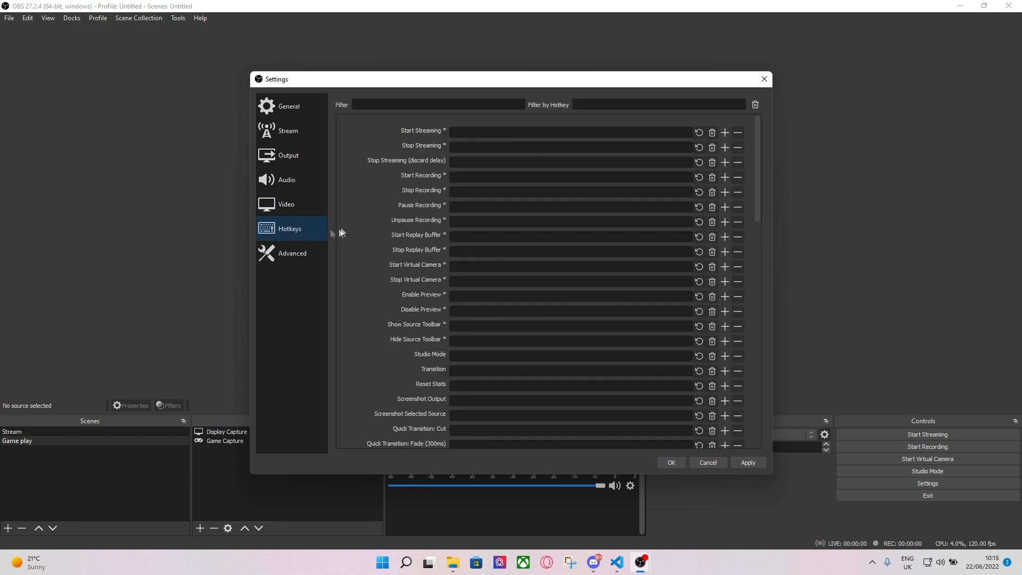
pyautogui.click(457, 177)
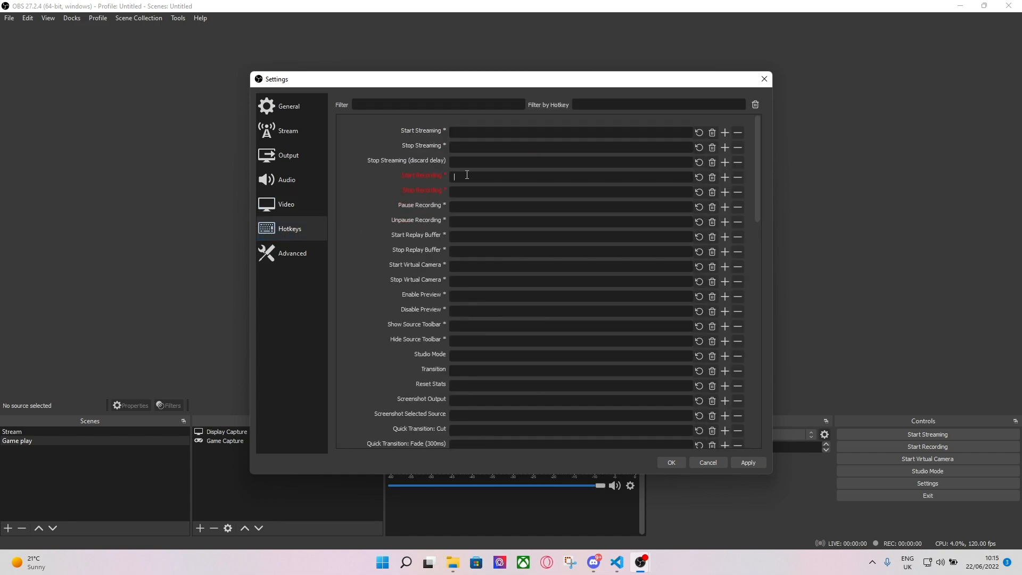
pyautogui.press('KP_Add')
pyautogui.click(462, 193)
pyautogui.press('KP_Subtract')
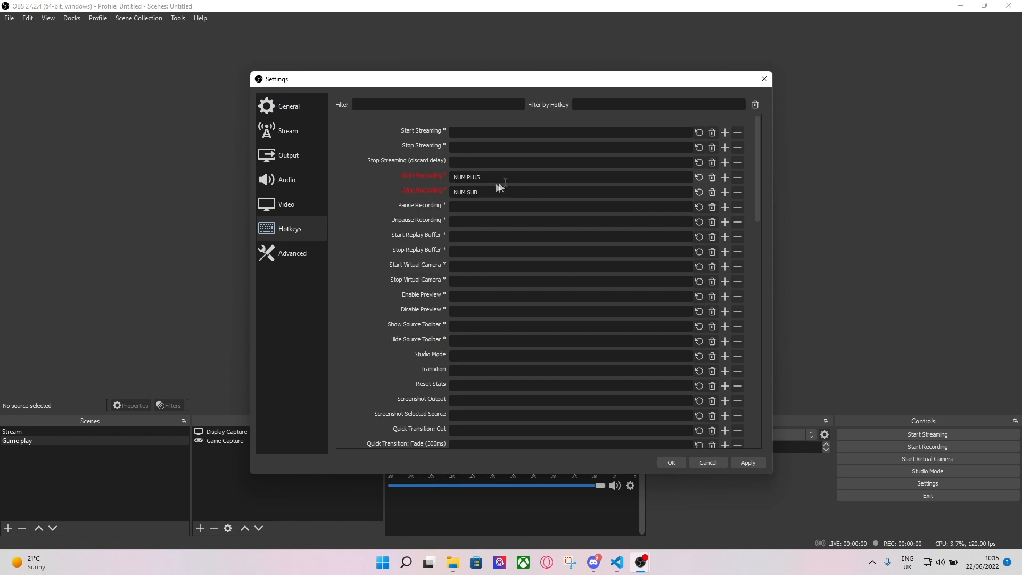
# Clear the hotkeys for Start Recording and Stop Recording.
pyautogui.click(712, 178)
pyautogui.click(713, 194)
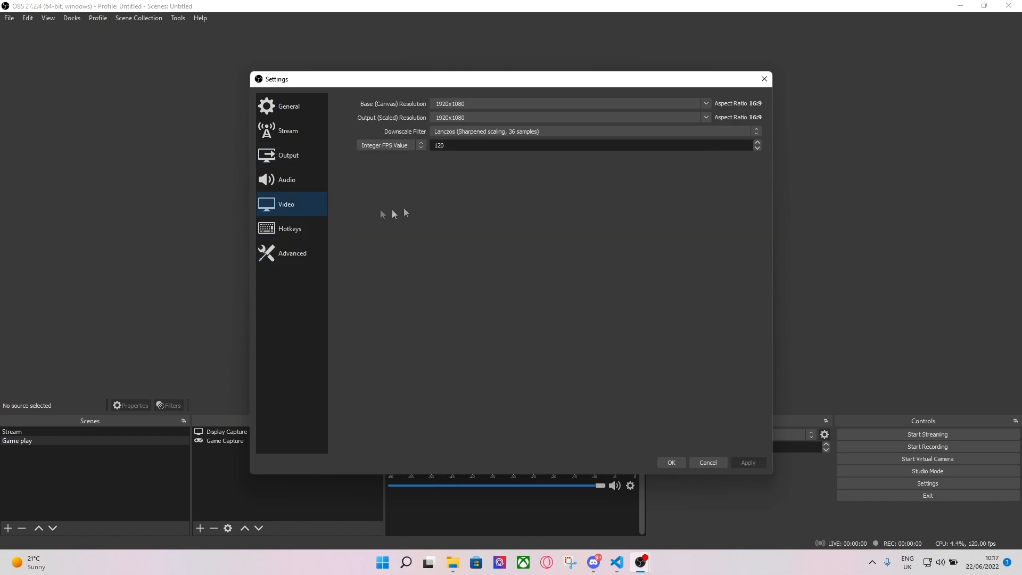
# Look through the audio settings, including the global audio devices, and close the settings without saving.
pyautogui.click(290, 178)
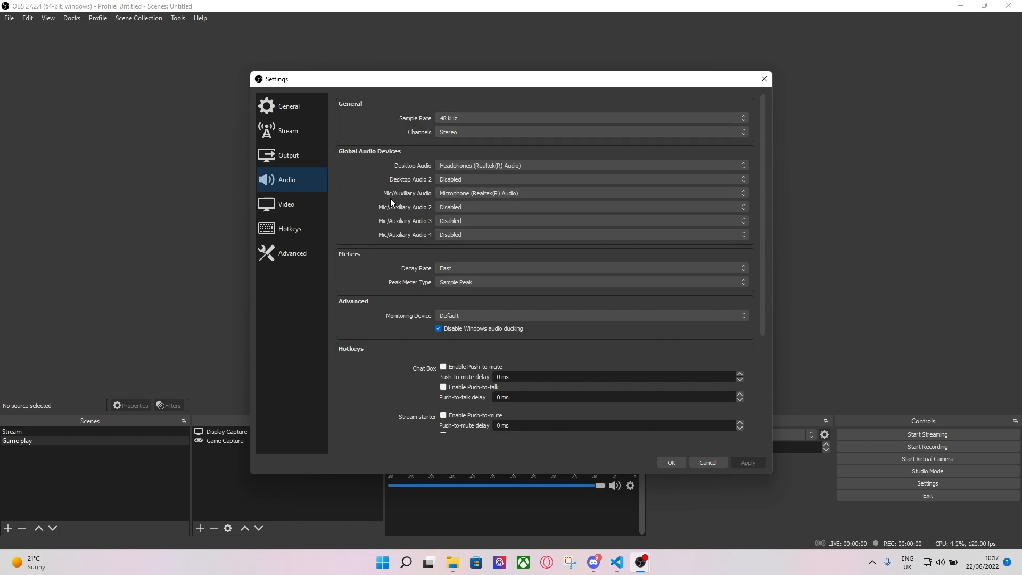
pyautogui.scroll(-3, 378, 388)
pyautogui.scroll(3, 376, 388)
pyautogui.click(707, 462)
# Open the advanced audio properties from the Mic/Aux source and view its audio monitoring options.
pyautogui.click(630, 486)
pyautogui.click(667, 481)
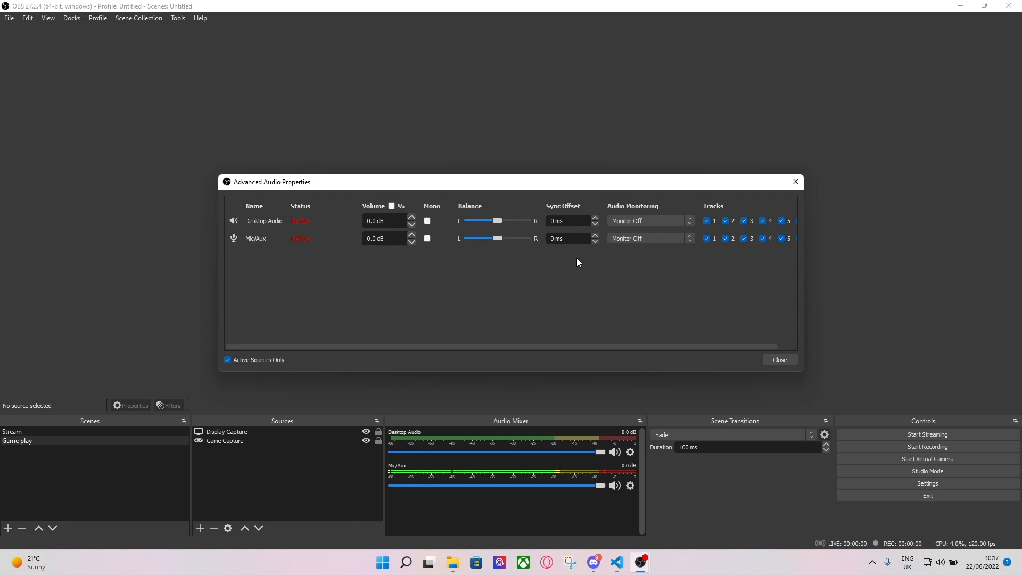
pyautogui.click(650, 240)
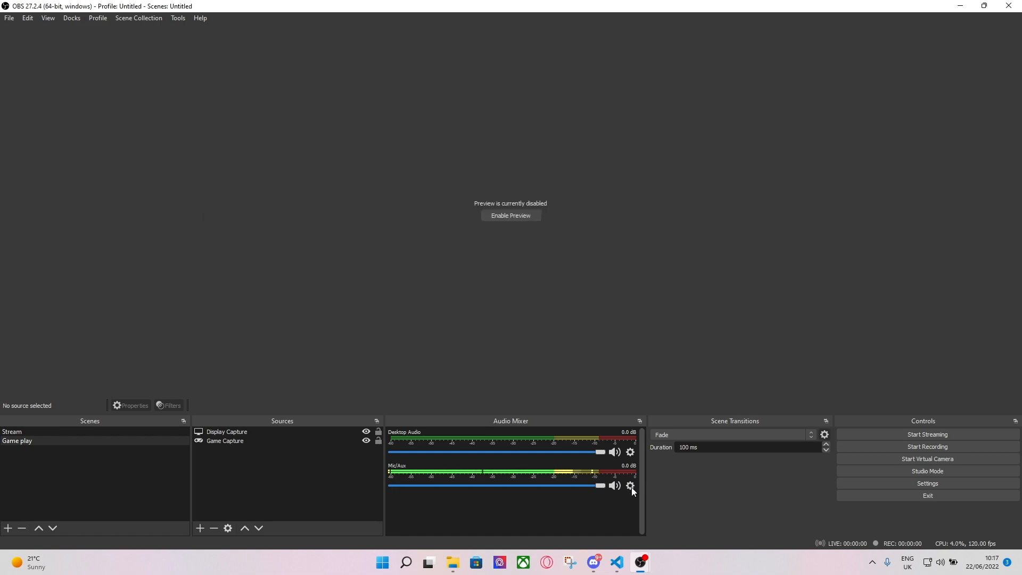
# Open the audio filters for the Mic/Aux source and review the addable filter types and the Gain filter's value.
pyautogui.click(630, 487)
pyautogui.click(656, 457)
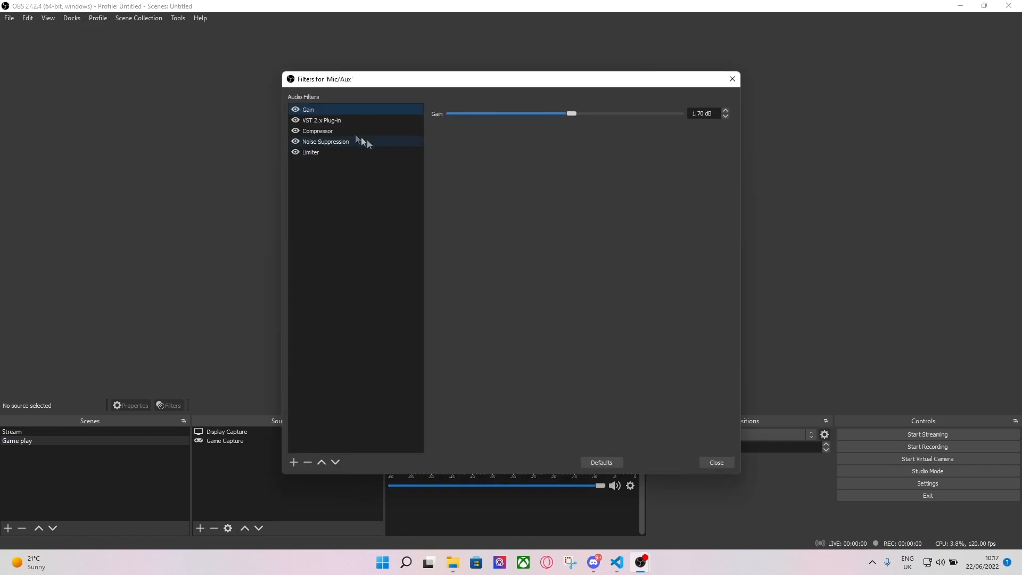
pyautogui.click(295, 461)
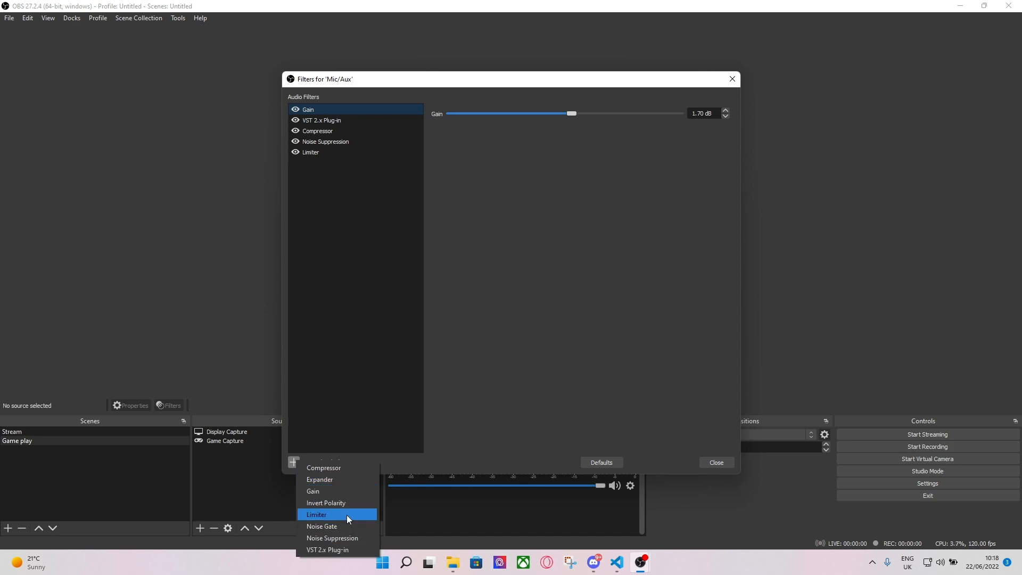
pyautogui.click(356, 349)
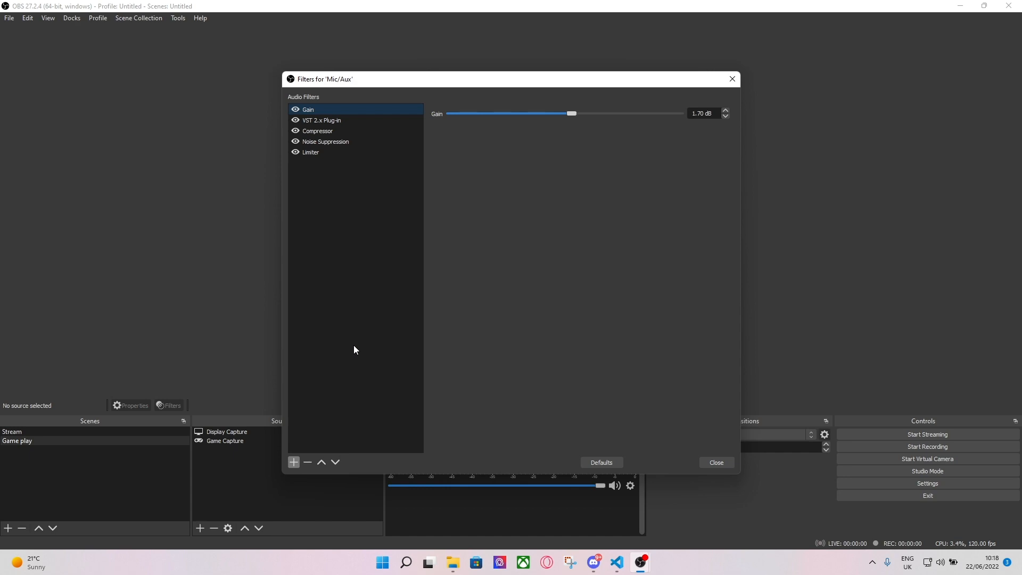
pyautogui.click(705, 114)
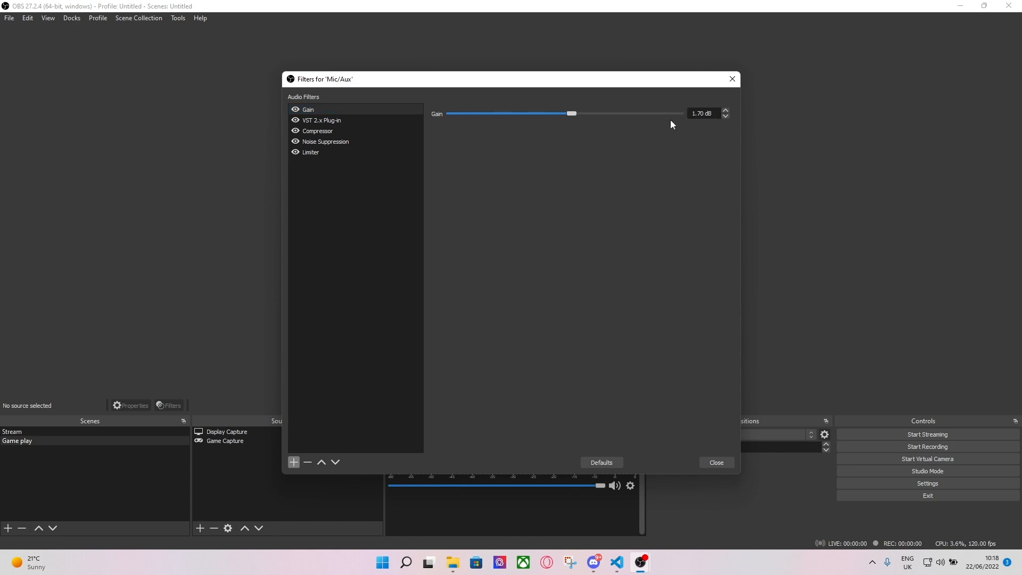
# Choose Marvel GEQ for the VST 2.x Plug-in filter, view its equalizer interface, and close it.
pyautogui.click(338, 120)
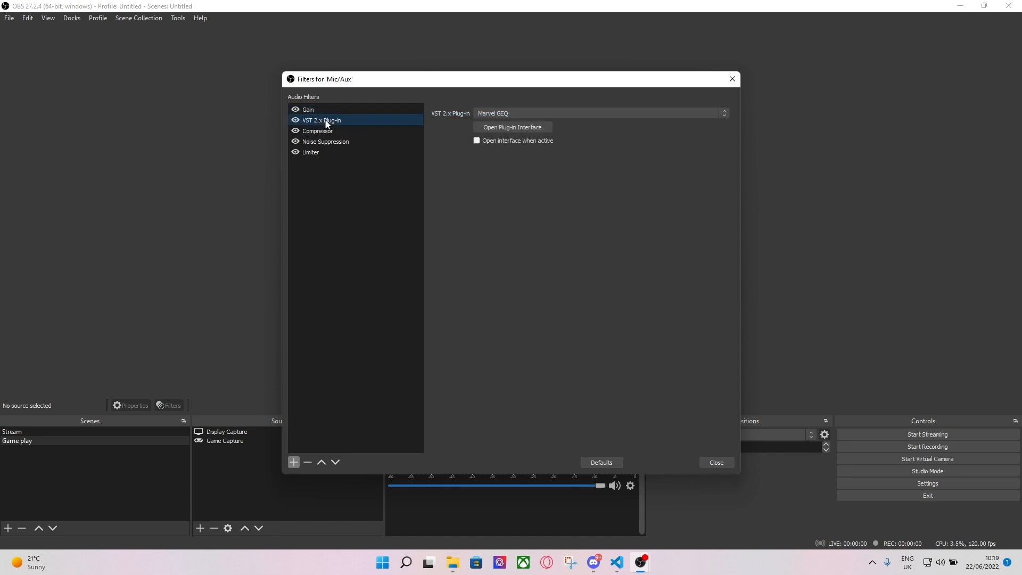
pyautogui.click(487, 114)
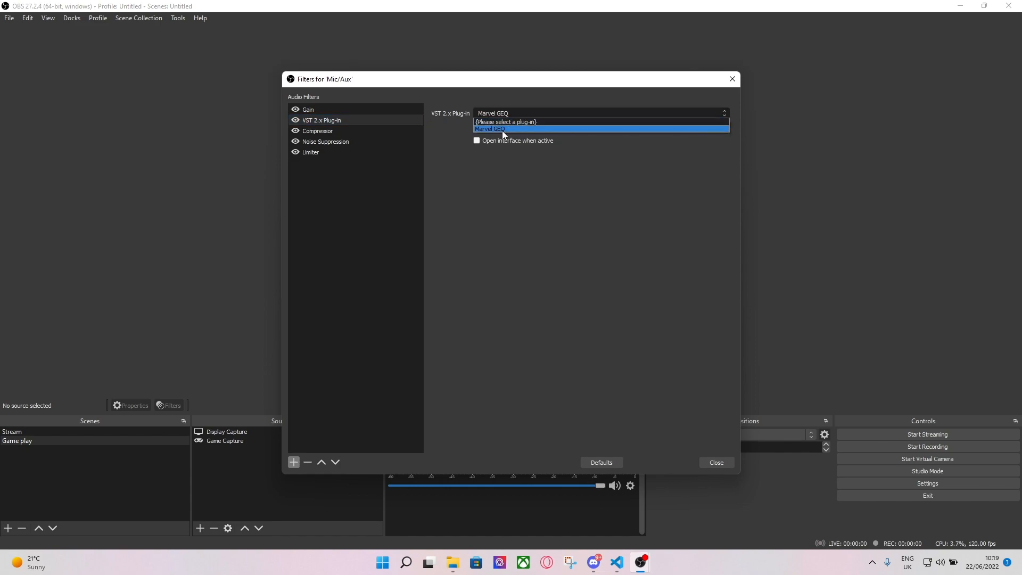
pyautogui.click(503, 130)
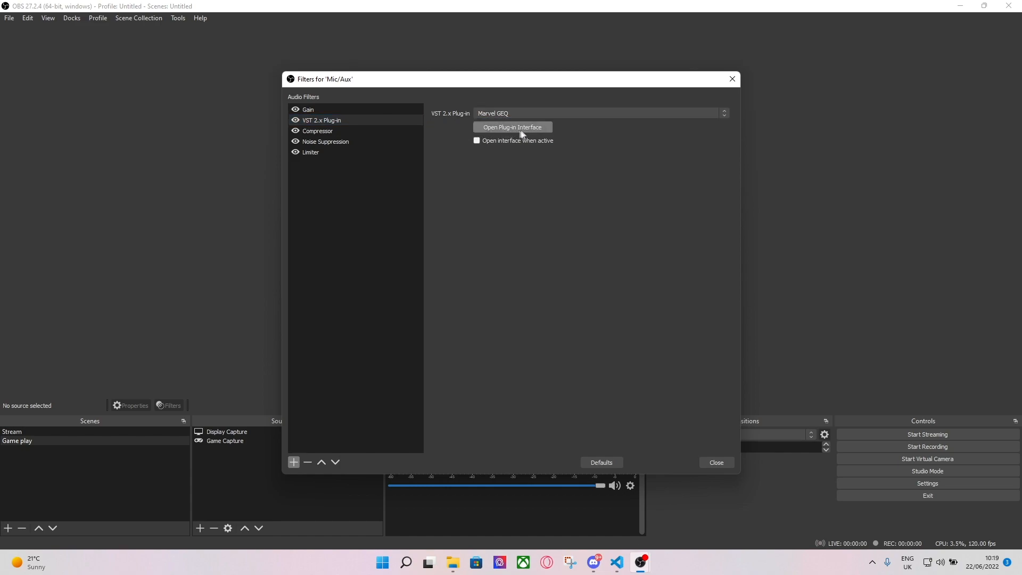
pyautogui.click(512, 130)
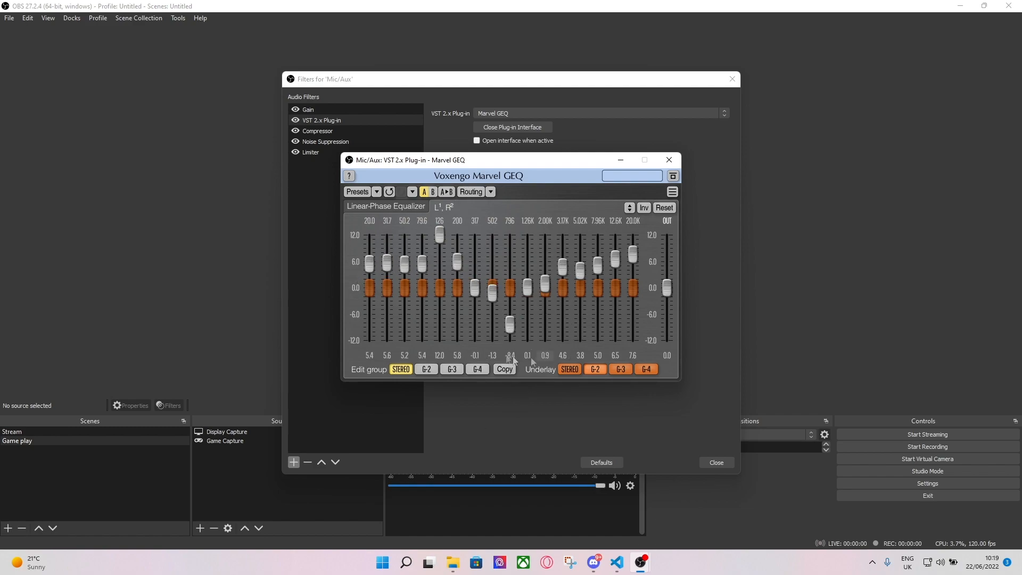
pyautogui.click(669, 159)
# Examine the Compressor filter's settings, moving the filters window aside to see the audio mixer levels.
pyautogui.click(298, 160)
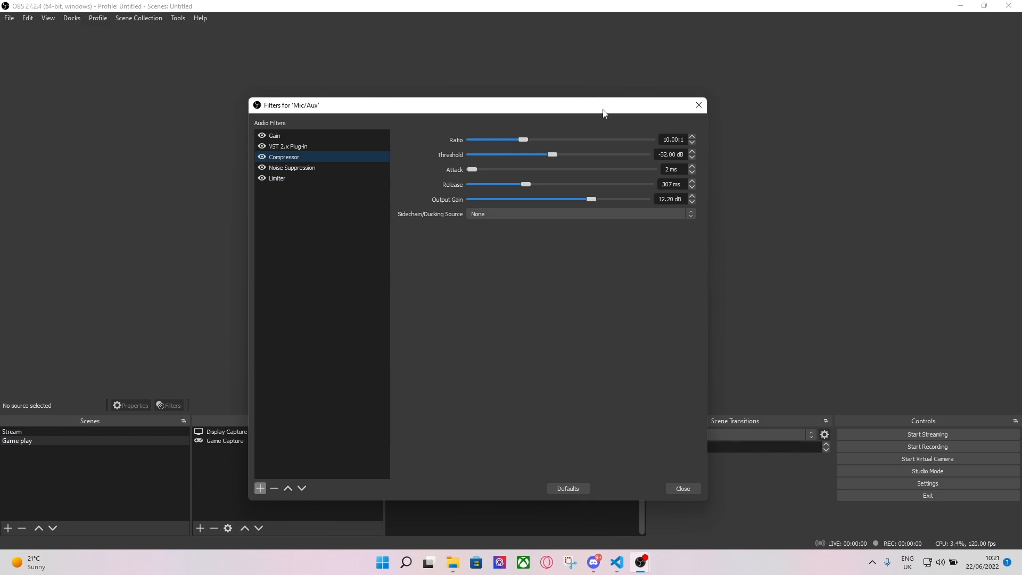
pyautogui.moveTo(604, 110); pyautogui.dragTo(399, 19)
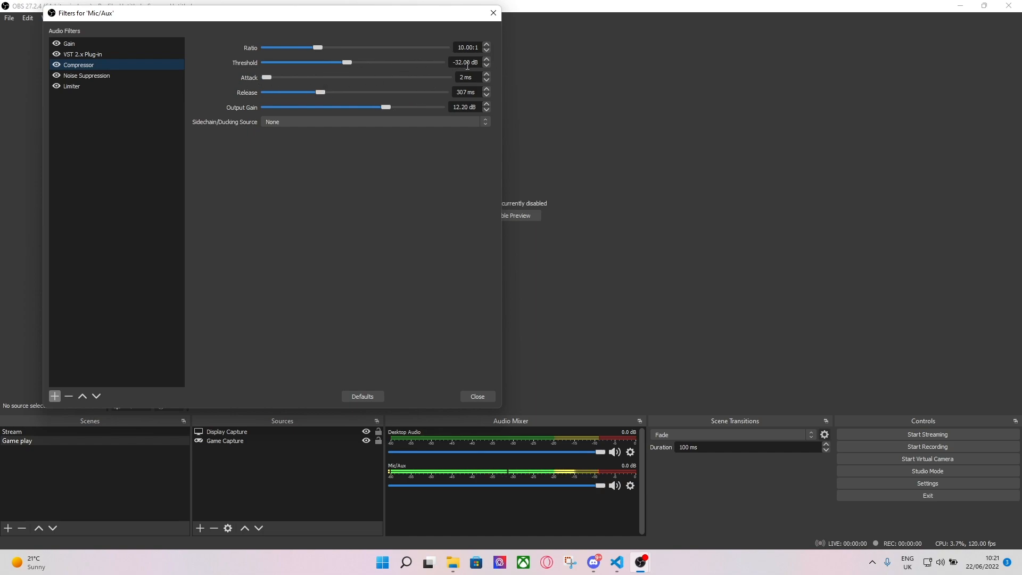
pyautogui.moveTo(357, 10); pyautogui.dragTo(381, 29)
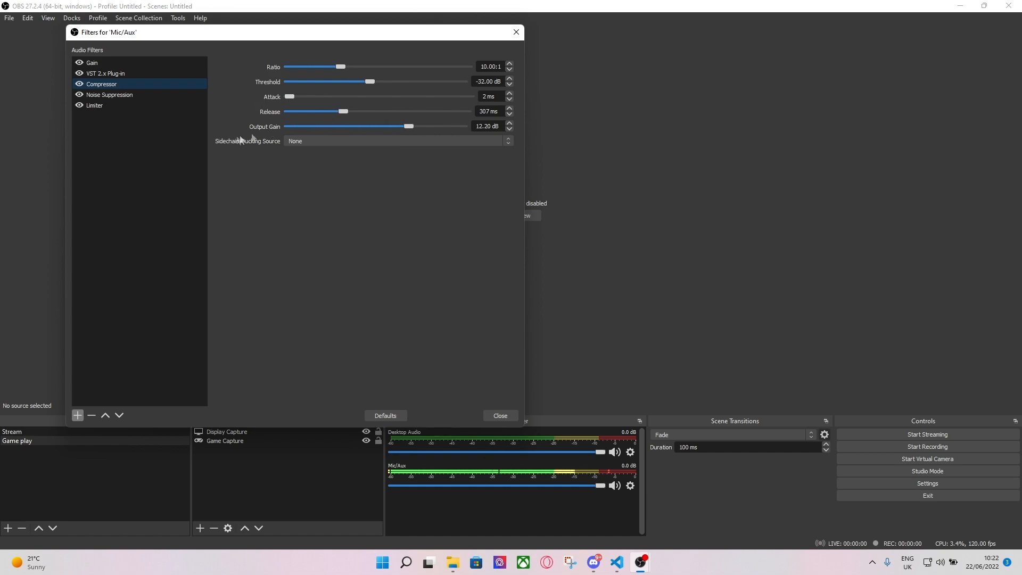
pyautogui.moveTo(422, 36); pyautogui.dragTo(501, 60)
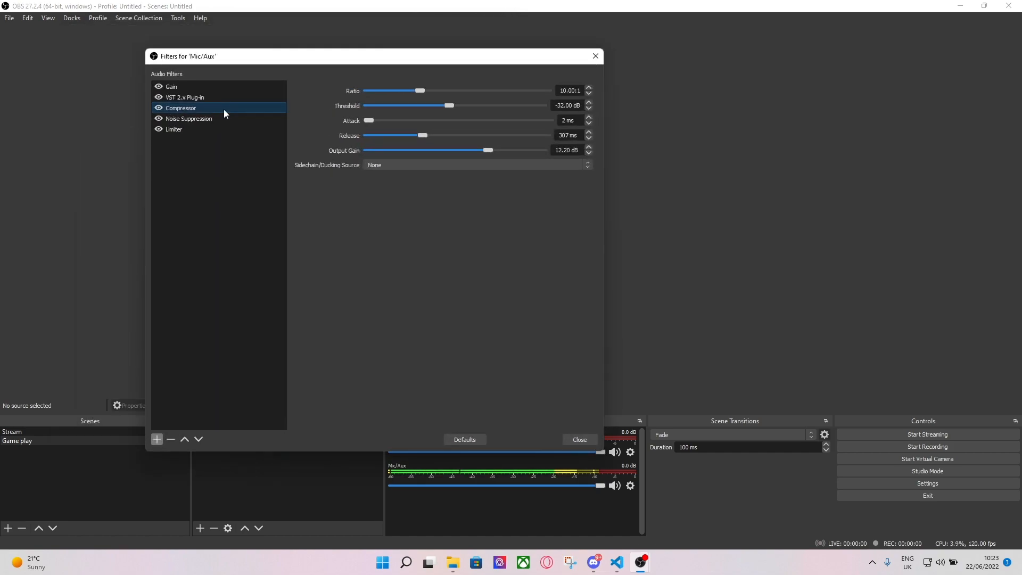
# Switch the Noise Suppression method to Speex (low CPU usage, low quality) and back to NVIDIA Noise Removal (good quality, no CPU usage).
pyautogui.click(204, 116)
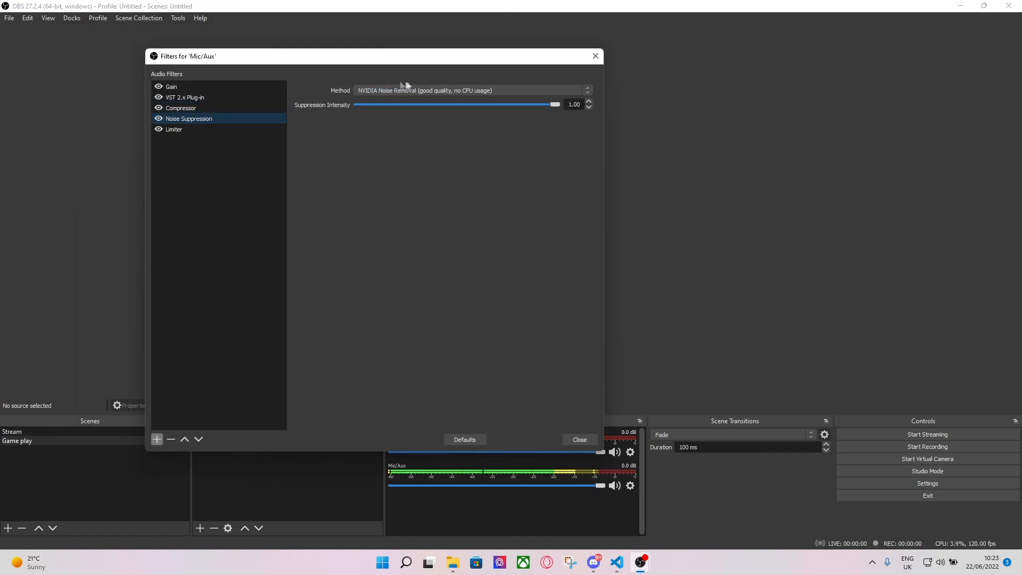
pyautogui.click(437, 90)
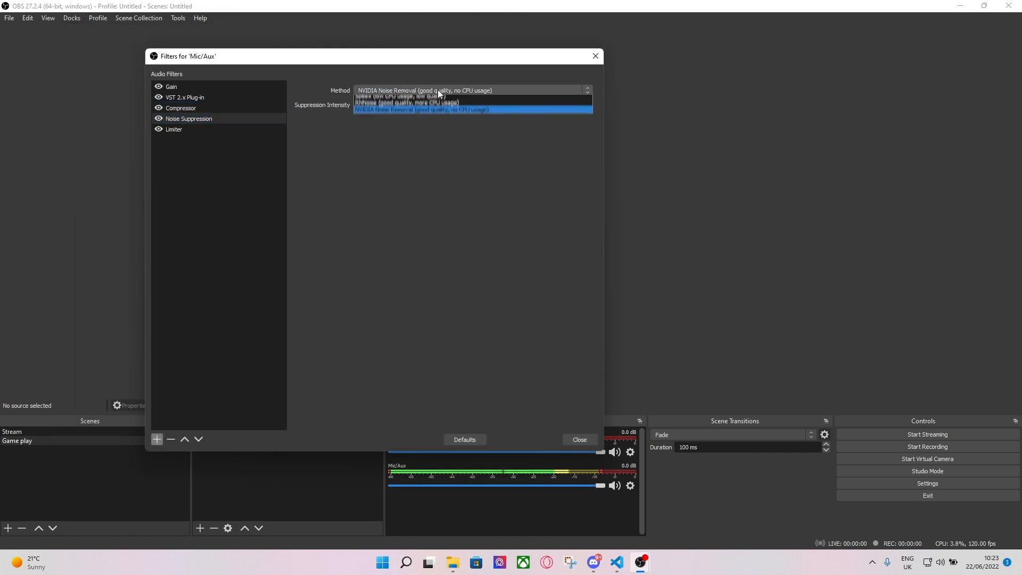
pyautogui.click(373, 106)
pyautogui.press('Up')
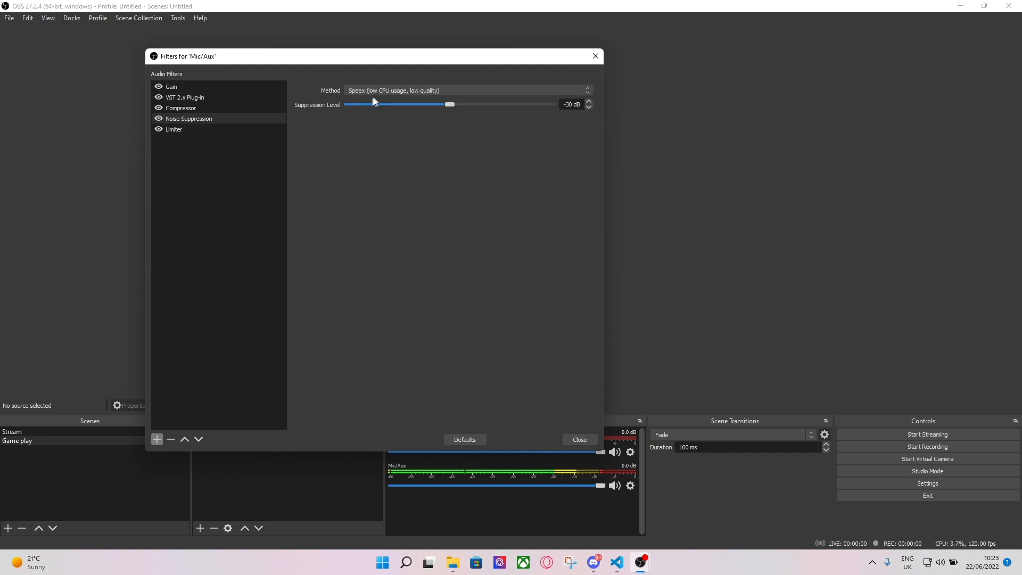
pyautogui.click(425, 94)
pyautogui.click(395, 113)
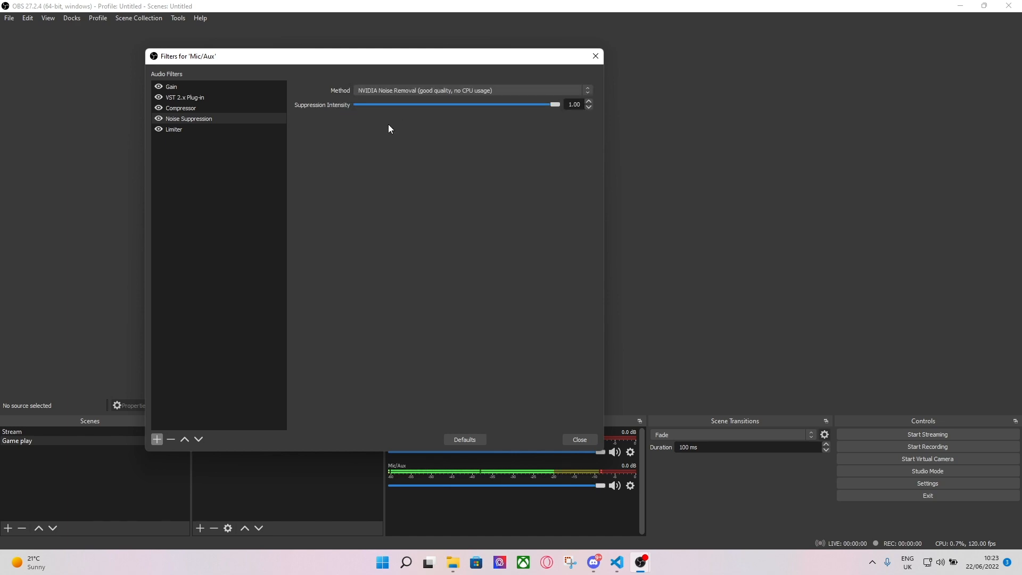
# Select the Limiter filter on Mic/Aux and lower its threshold slightly.
pyautogui.click(196, 130)
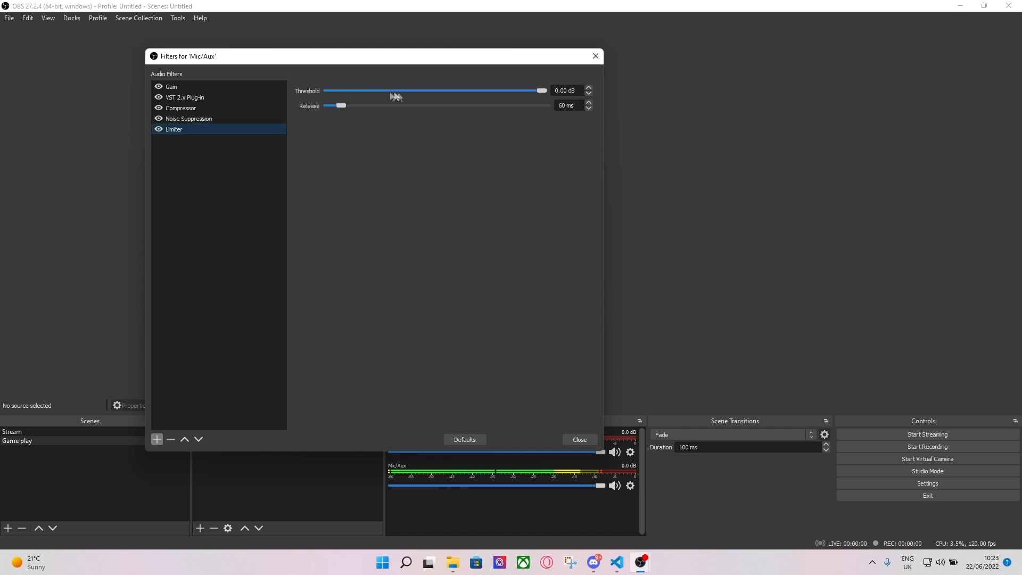
pyautogui.moveTo(542, 91); pyautogui.dragTo(533, 92)
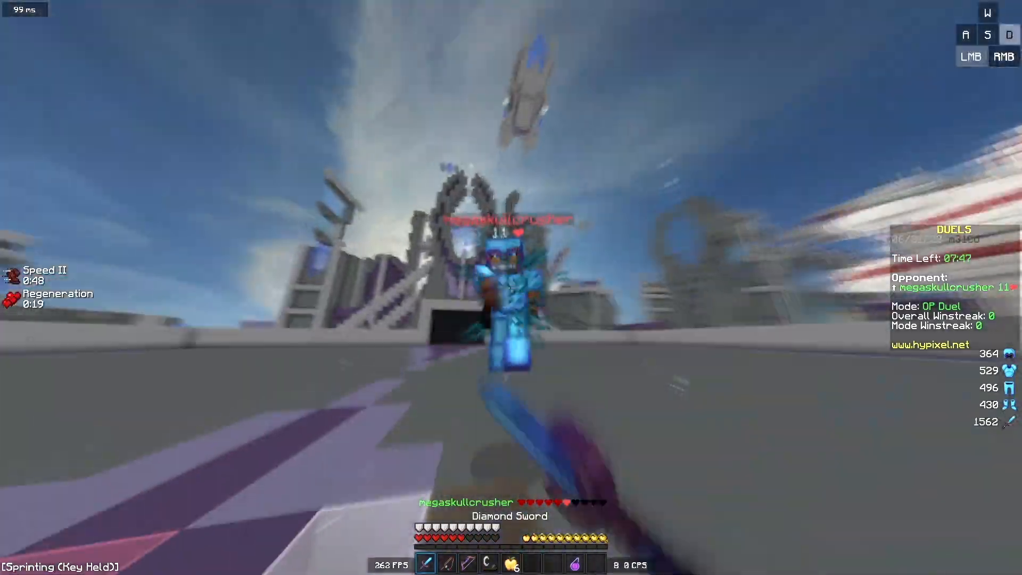
pyautogui.click(511, 288)
pyautogui.click(511, 287)
pyautogui.click(511, 287)
pyautogui.press('w')
pyautogui.press('a')
pyautogui.click(511, 288)
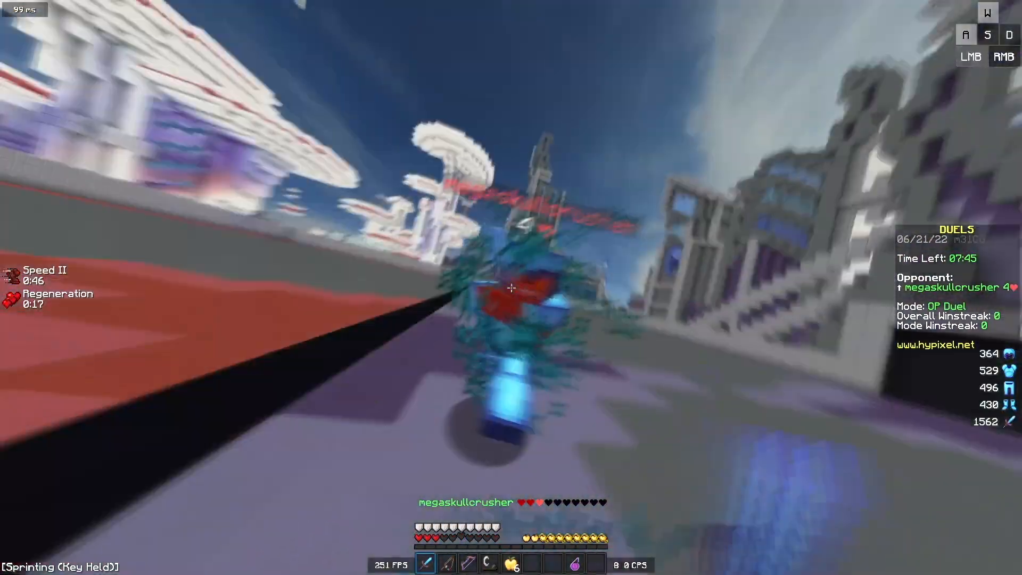